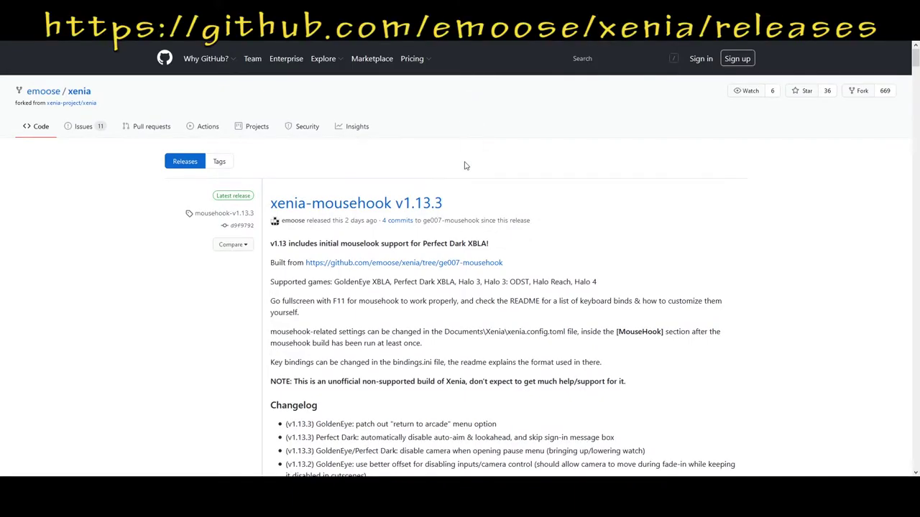
- Review the xenia-mousehook v1.13.3 release notes and save xenia_mousehook-v1.13.3.zip from that release's assets
{"action": "scroll", "coordinate": [529, 230], "scroll_direction": "down", "scroll_amount": 1}
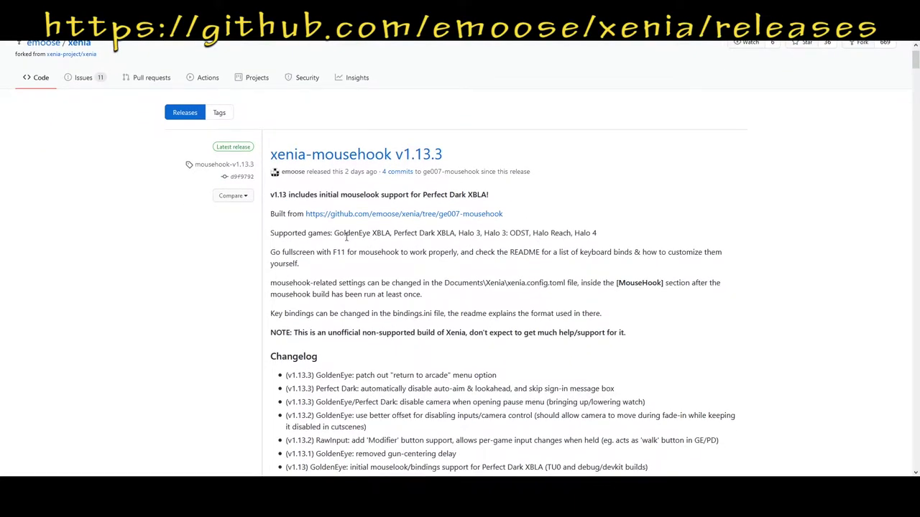
{"action": "left_click_drag", "start_coordinate": [271, 233], "coordinate": [625, 316]}
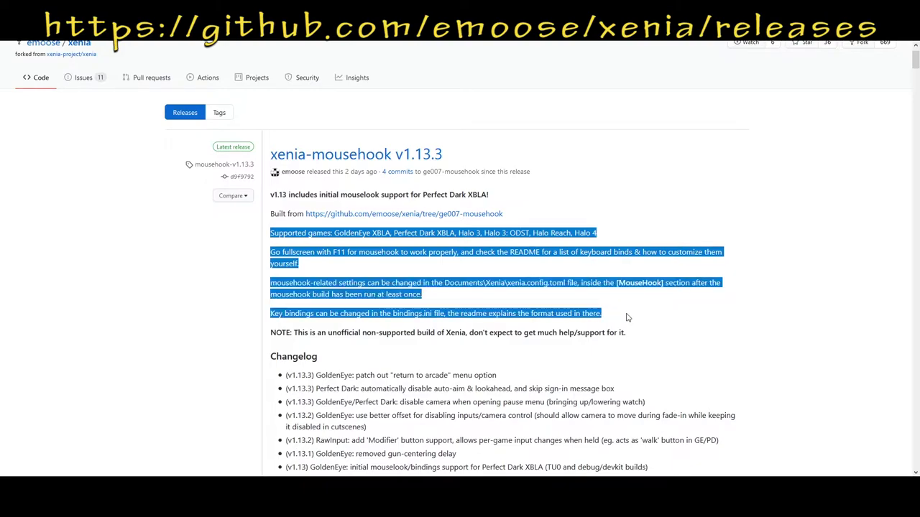
{"action": "left_click", "coordinate": [626, 317]}
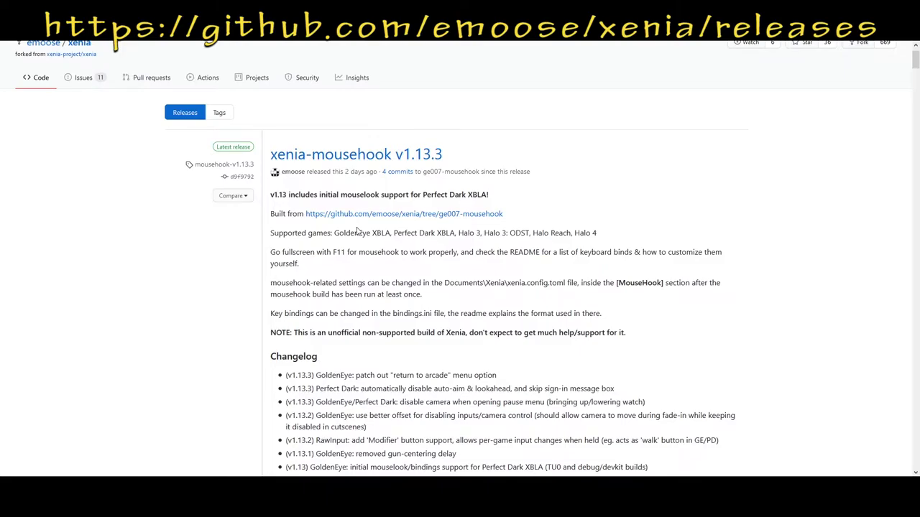
{"action": "scroll", "coordinate": [357, 230], "scroll_direction": "down", "scroll_amount": 7}
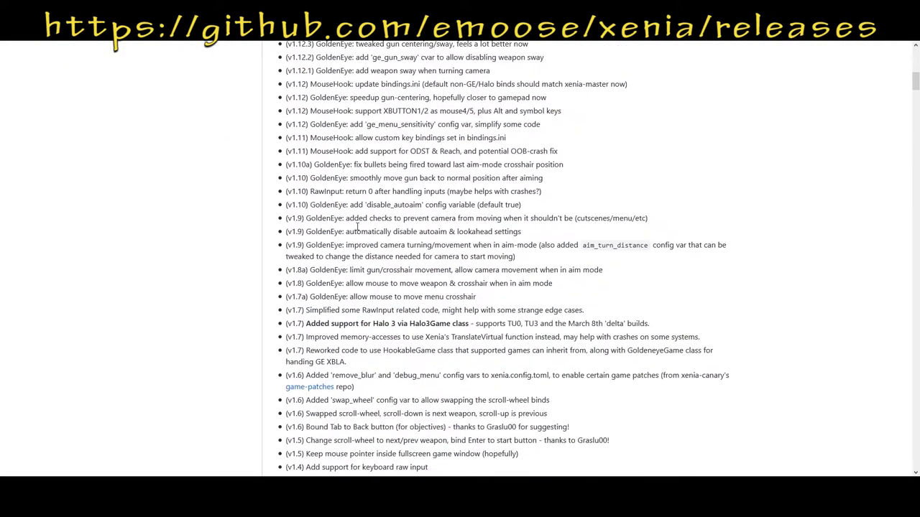
{"action": "scroll", "coordinate": [357, 227], "scroll_direction": "down", "scroll_amount": 5}
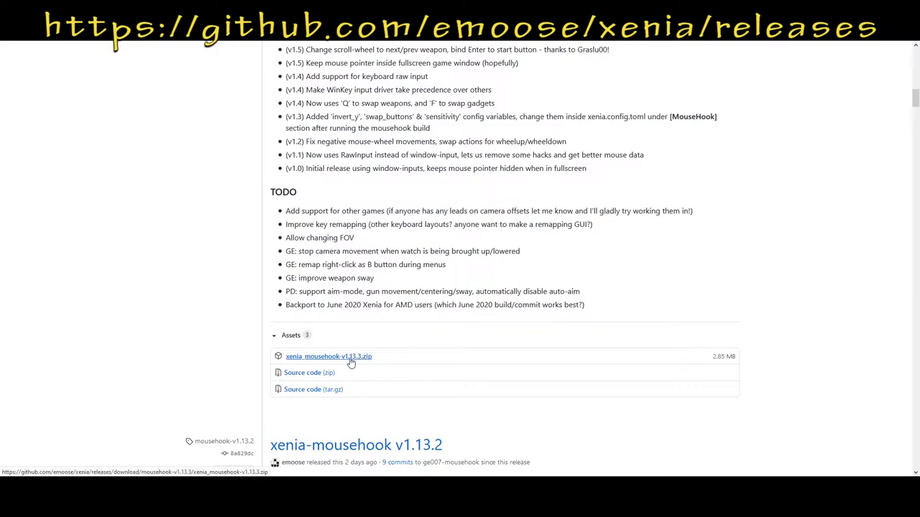
{"action": "left_click_drag", "start_coordinate": [376, 357], "coordinate": [284, 359]}
{"action": "left_click", "coordinate": [452, 365]}
{"action": "left_click_drag", "start_coordinate": [712, 358], "coordinate": [739, 361]}
{"action": "left_click", "coordinate": [722, 357]}
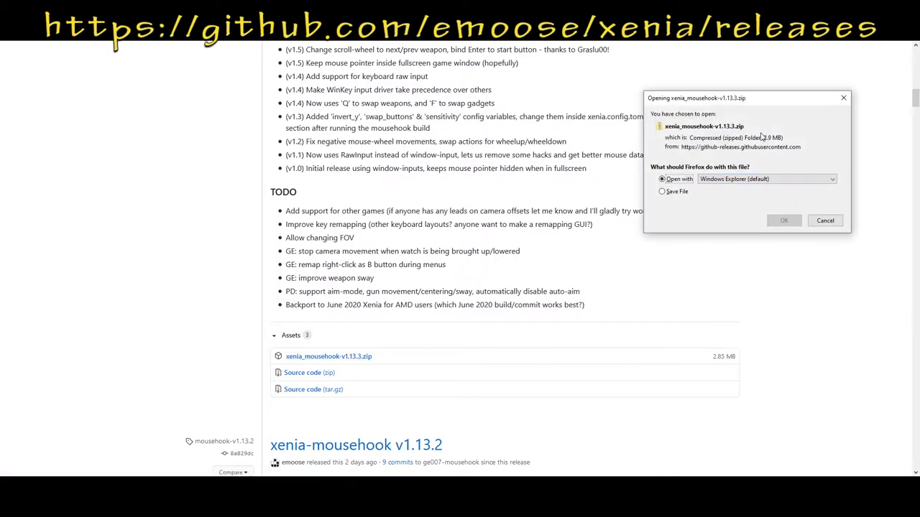
{"action": "left_click", "coordinate": [672, 192]}
{"action": "left_click", "coordinate": [784, 223]}
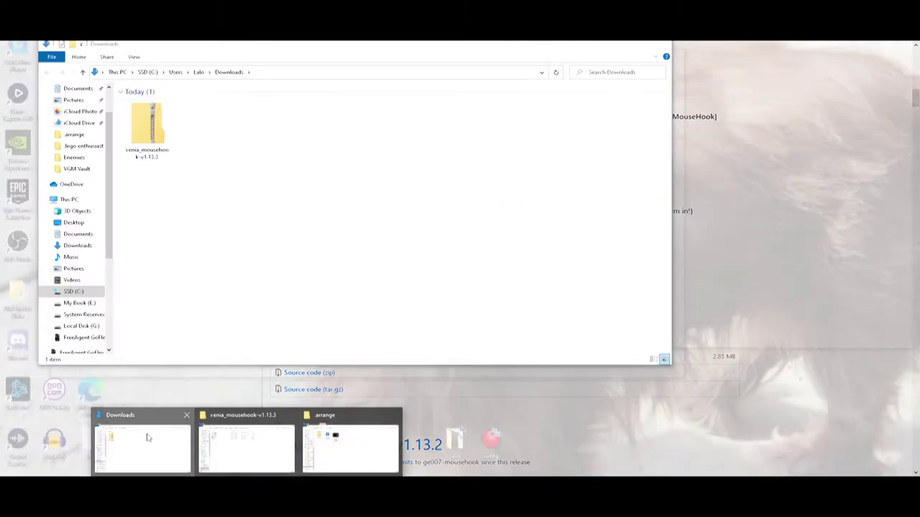
- Extract xenia_mousehook-v1.13.3.zip from Downloads into its own folder there and close the extracted folder's window
{"action": "left_click", "coordinate": [148, 437]}
{"action": "left_click", "coordinate": [146, 132]}
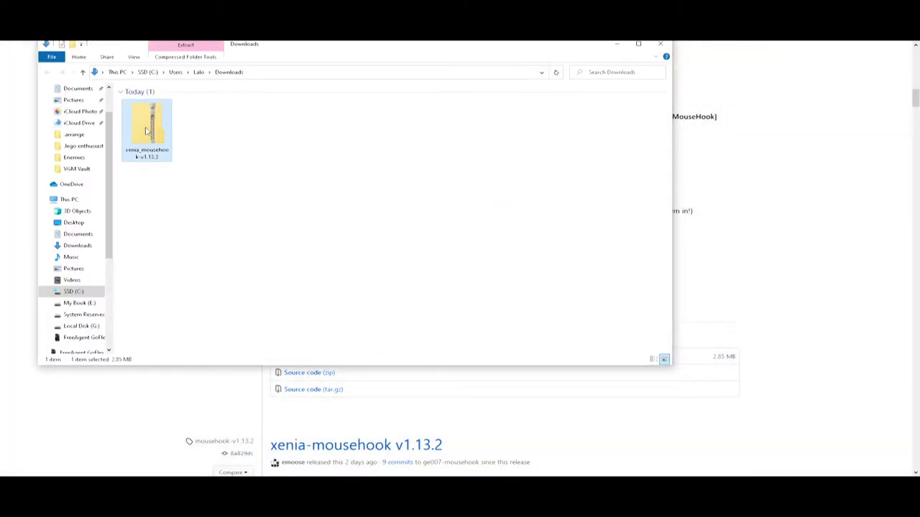
{"action": "right_click", "coordinate": [146, 128]}
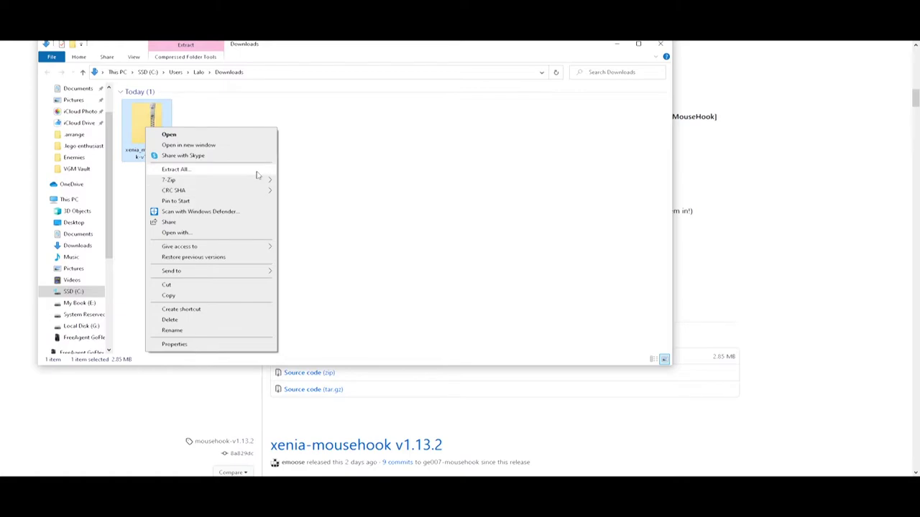
{"action": "mouse_move", "coordinate": [260, 185]}
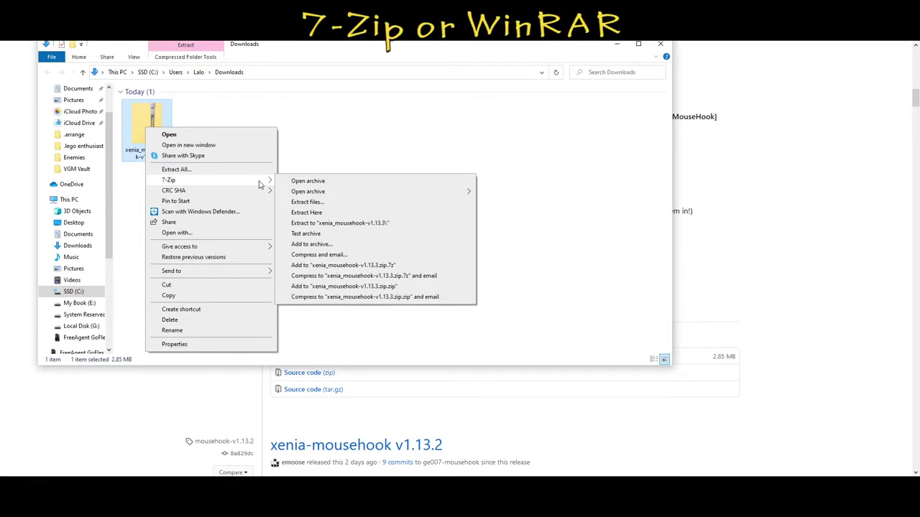
{"action": "left_click", "coordinate": [261, 170]}
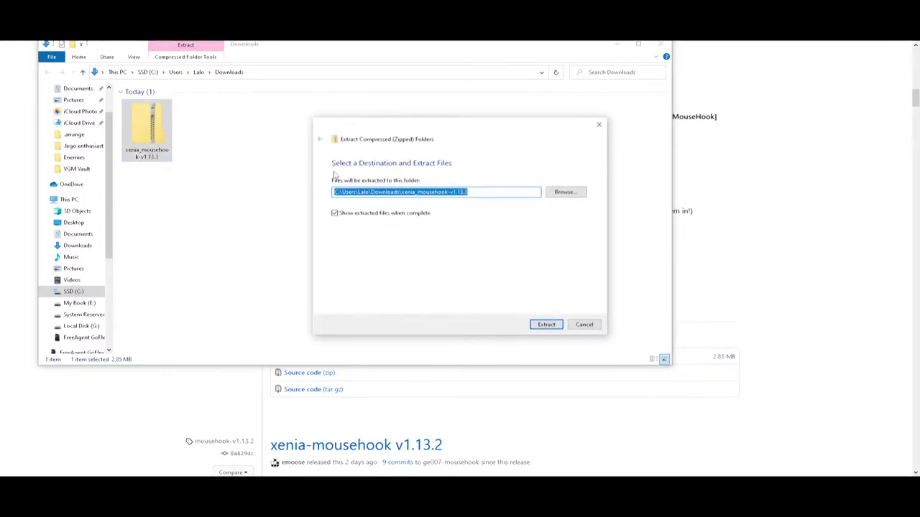
{"action": "left_click", "coordinate": [546, 324]}
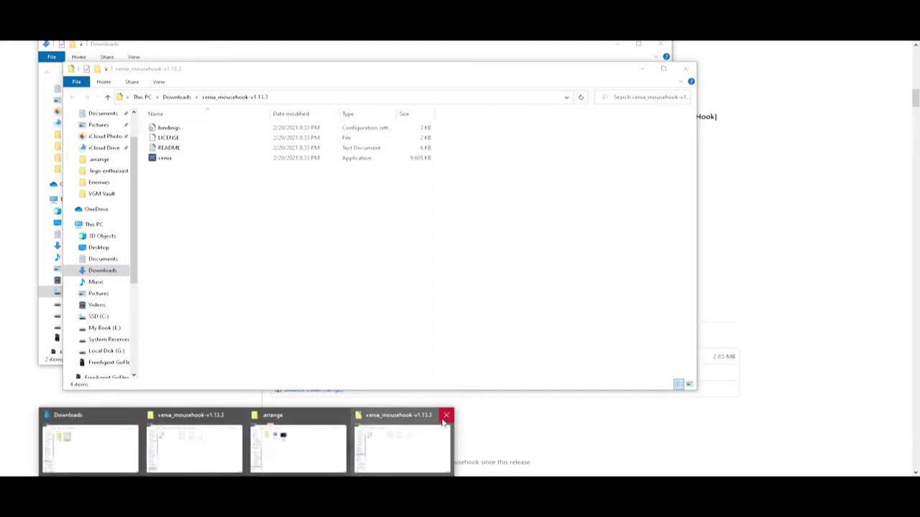
{"action": "left_click", "coordinate": [447, 417]}
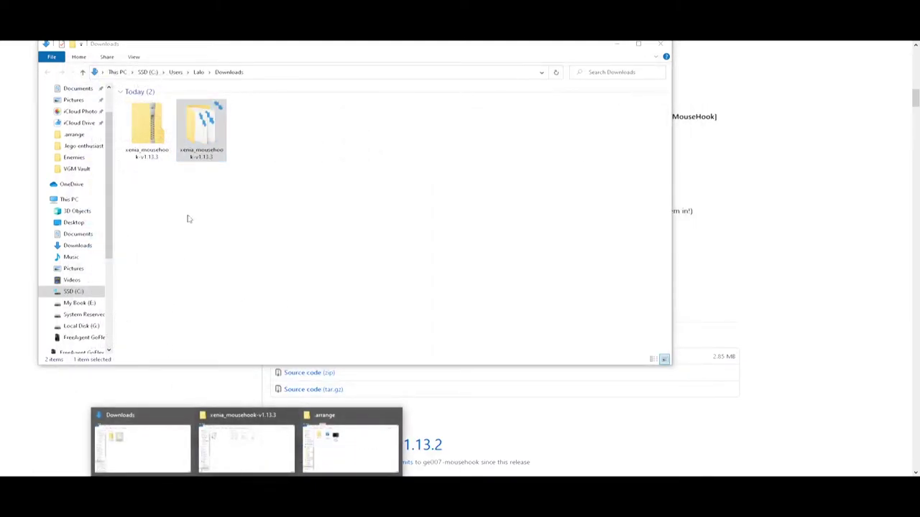
- Switch to the emulator's location and open the xenia_mousehook-v1.13.3 folder inside Emulators\Xbox 360
{"action": "left_click", "coordinate": [251, 435]}
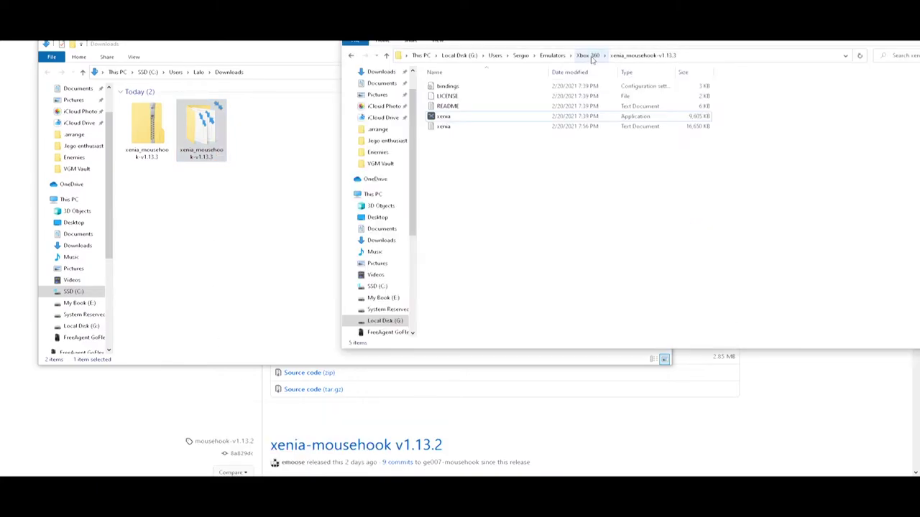
{"action": "mouse_move", "coordinate": [207, 141]}
{"action": "left_mouse_down"}
{"action": "mouse_move", "coordinate": [594, 189]}
{"action": "mouse_move", "coordinate": [221, 142]}
{"action": "left_mouse_up"}
{"action": "left_click", "coordinate": [387, 56]}
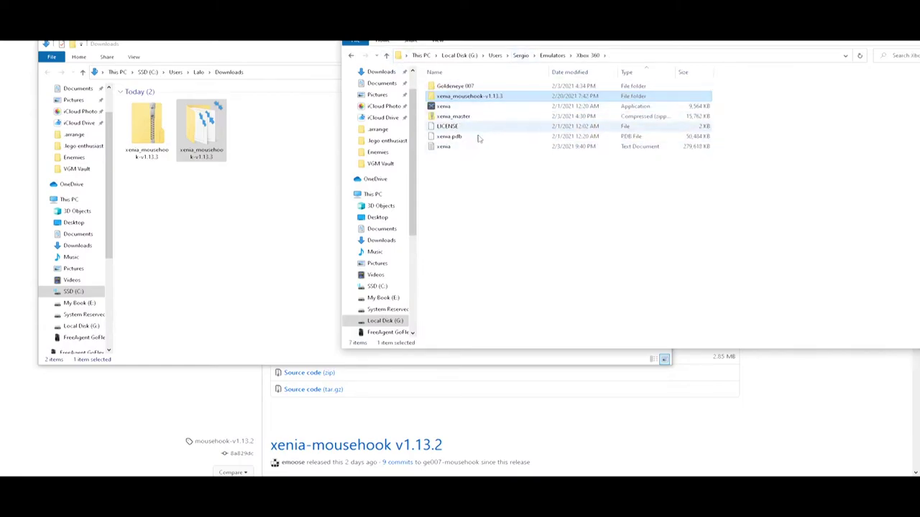
{"action": "double_click", "coordinate": [488, 98]}
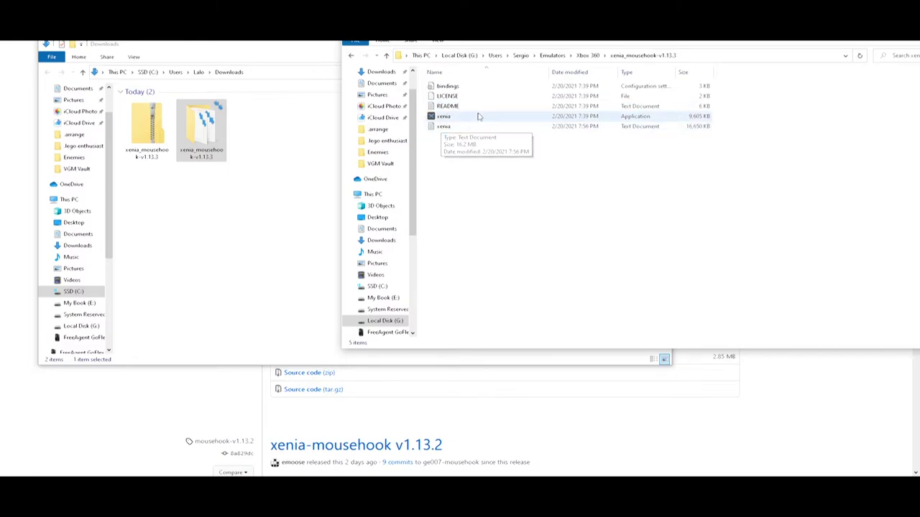
- Open the README and examine its supported games, usage notes and key binding format
{"action": "double_click", "coordinate": [482, 107]}
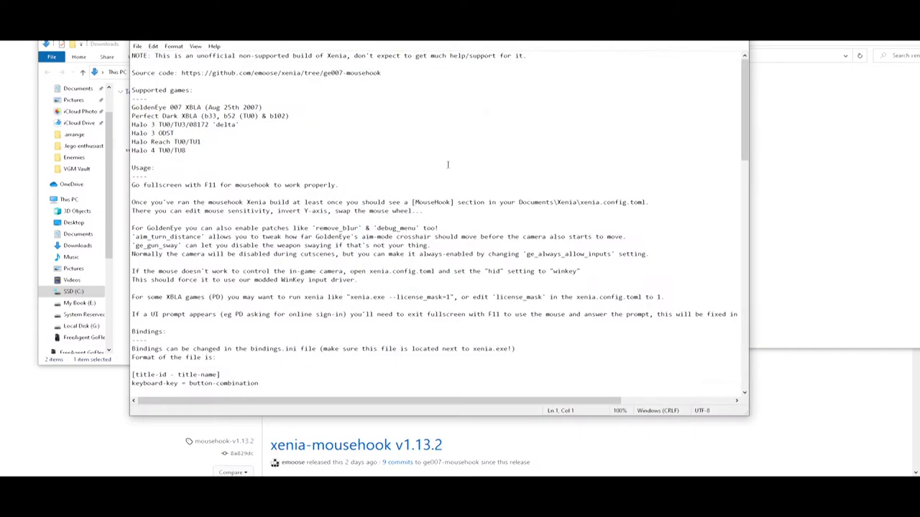
{"action": "left_click_drag", "start_coordinate": [132, 55], "coordinate": [361, 374]}
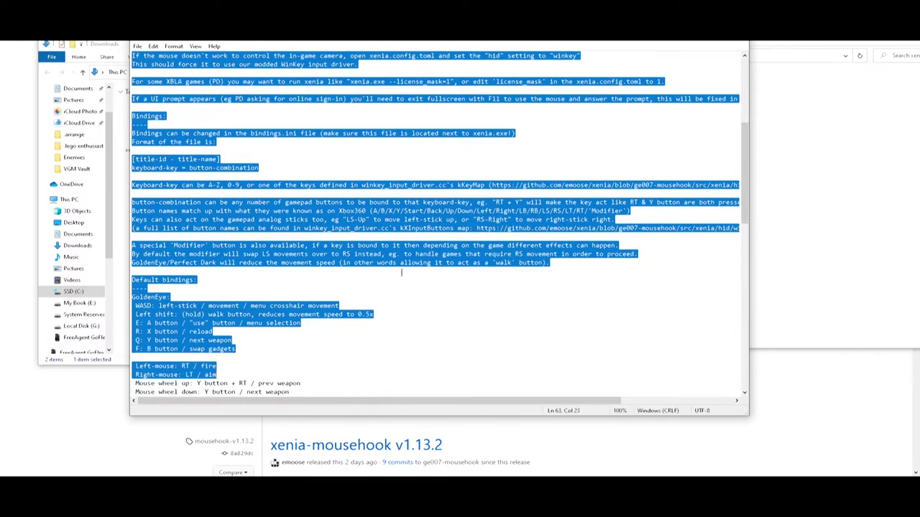
{"action": "left_click", "coordinate": [397, 272]}
{"action": "scroll", "coordinate": [397, 276], "scroll_direction": "up", "scroll_amount": 8}
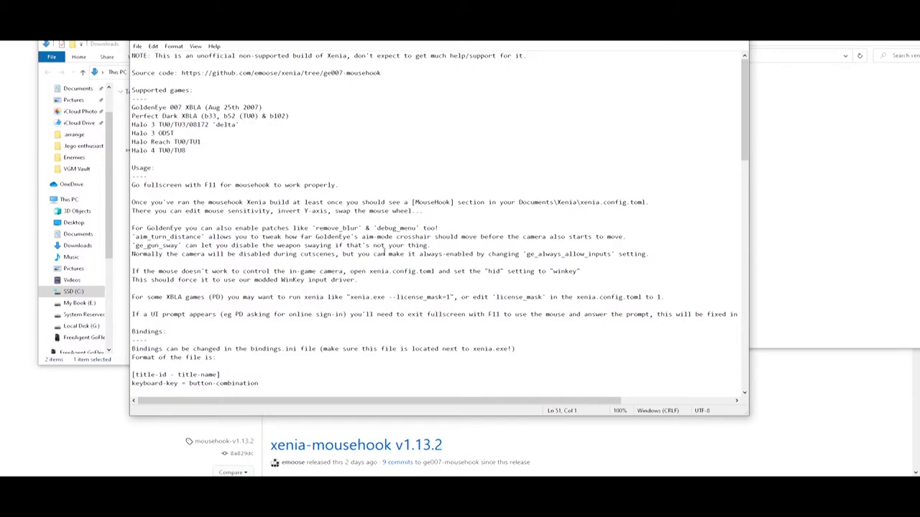
{"action": "scroll", "coordinate": [383, 250], "scroll_direction": "down", "scroll_amount": 3}
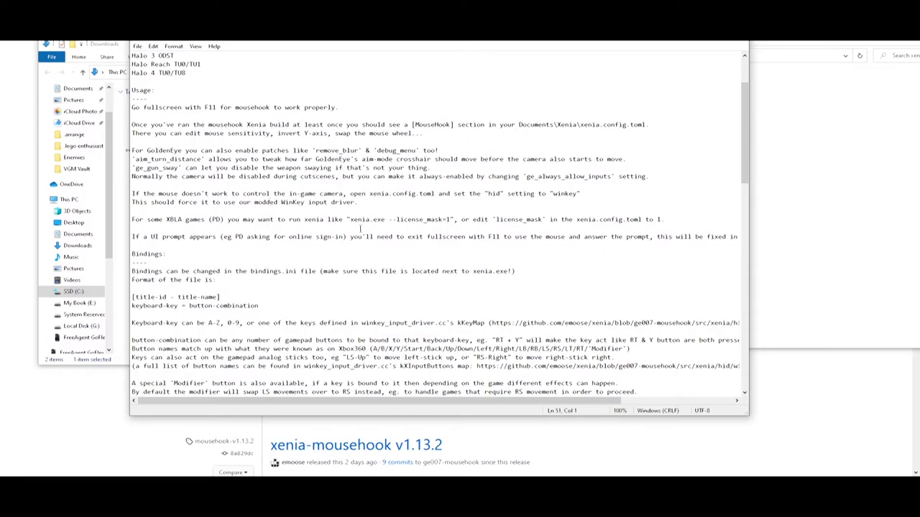
{"action": "scroll", "coordinate": [365, 232], "scroll_direction": "down", "scroll_amount": 2}
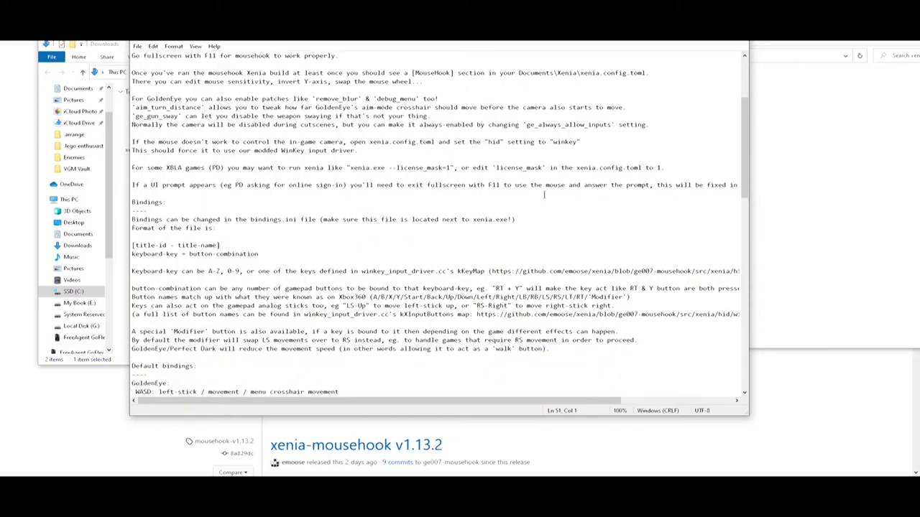
{"action": "scroll", "coordinate": [486, 196], "scroll_direction": "down", "scroll_amount": 6}
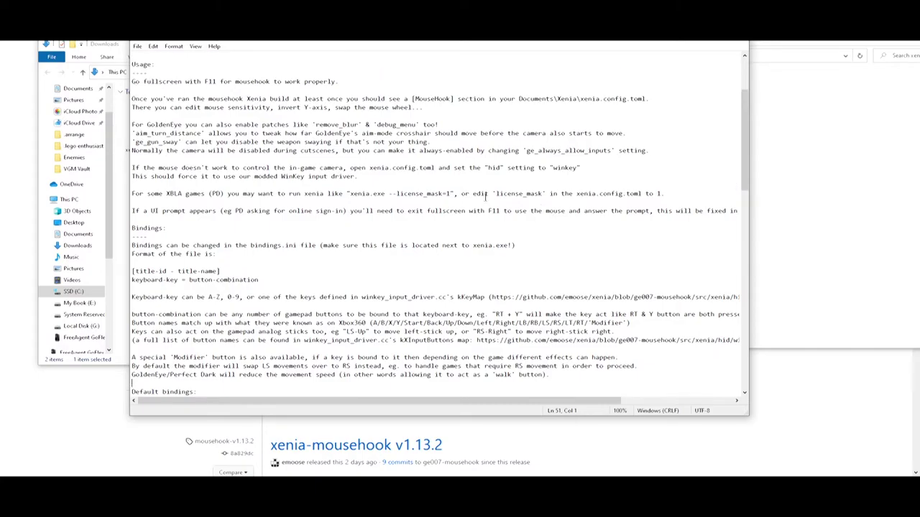
{"action": "scroll", "coordinate": [484, 195], "scroll_direction": "down", "scroll_amount": 3}
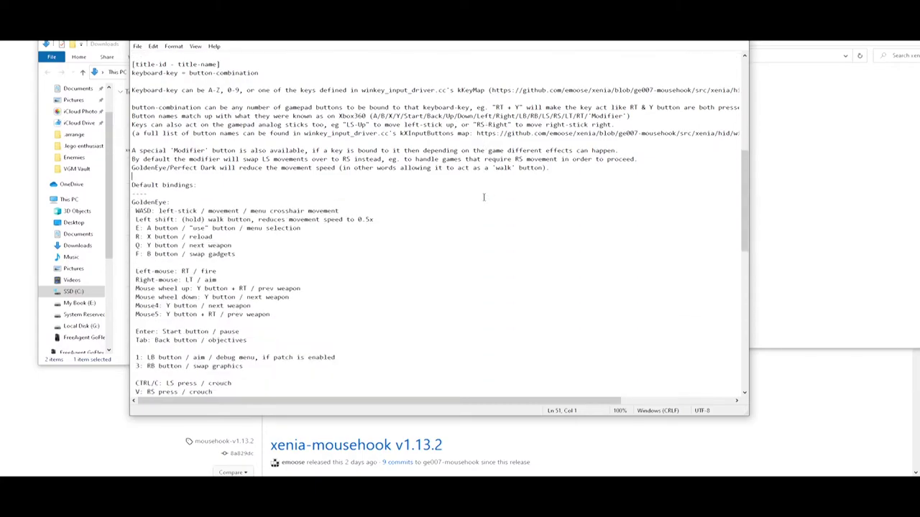
- Examine the README's default bindings for GoldenEye, Perfect Dark and Halo 3, and close the file
{"action": "scroll", "coordinate": [483, 197], "scroll_direction": "up", "scroll_amount": 2}
{"action": "left_click_drag", "start_coordinate": [132, 186], "coordinate": [374, 297]}
{"action": "scroll", "coordinate": [374, 297], "scroll_direction": "down", "scroll_amount": 2}
{"action": "left_click", "coordinate": [375, 297]}
{"action": "scroll", "coordinate": [307, 287], "scroll_direction": "down", "scroll_amount": 3}
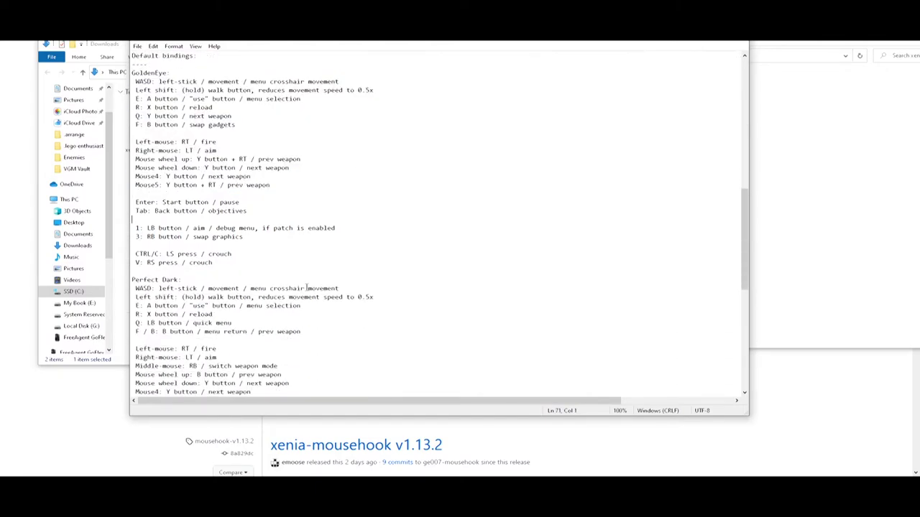
{"action": "scroll", "coordinate": [324, 270], "scroll_direction": "down", "scroll_amount": 8}
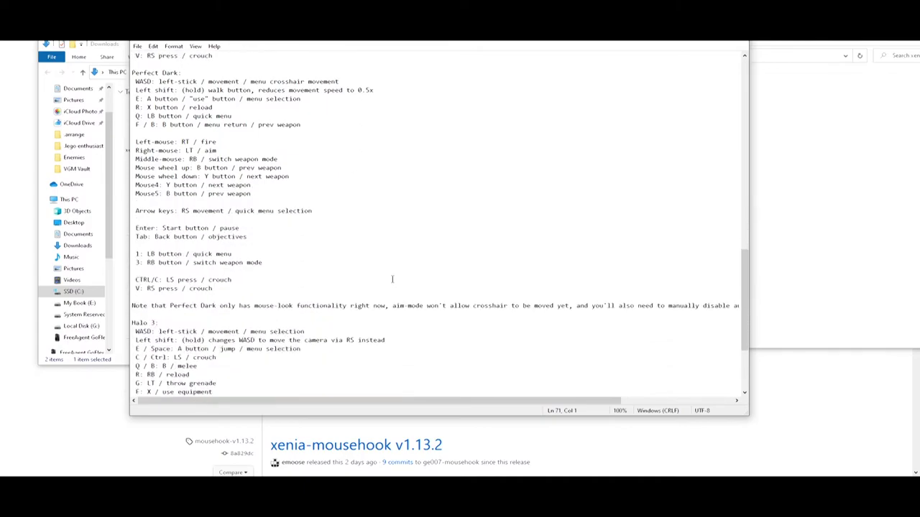
{"action": "scroll", "coordinate": [392, 279], "scroll_direction": "up", "scroll_amount": 17}
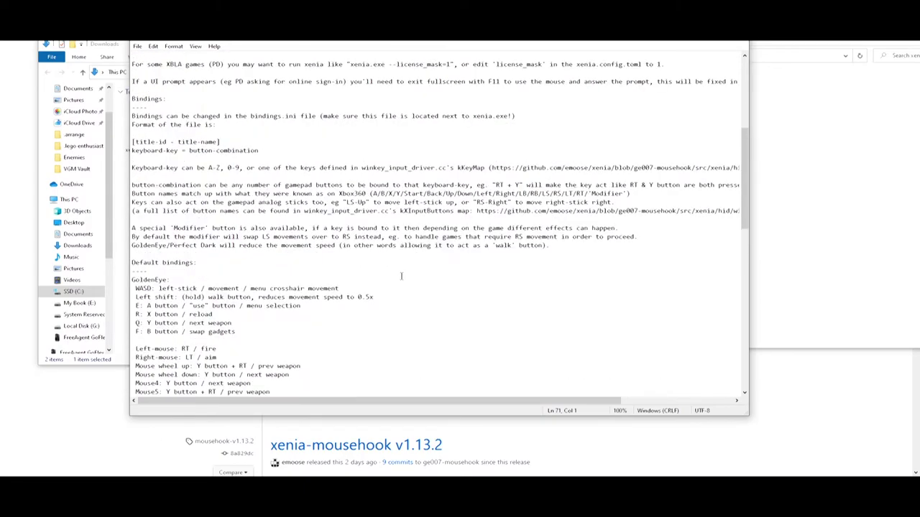
{"action": "scroll", "coordinate": [401, 275], "scroll_direction": "up", "scroll_amount": 9}
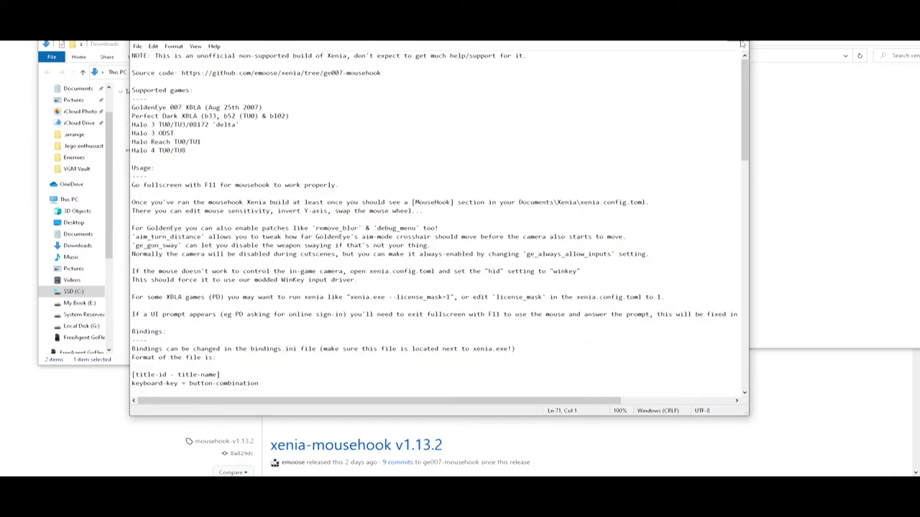
{"action": "left_click", "coordinate": [741, 46]}
- Launch the mousehook build of xenia and load default.xex from the Goldeneye 007\Bean folder
{"action": "double_click", "coordinate": [496, 118]}
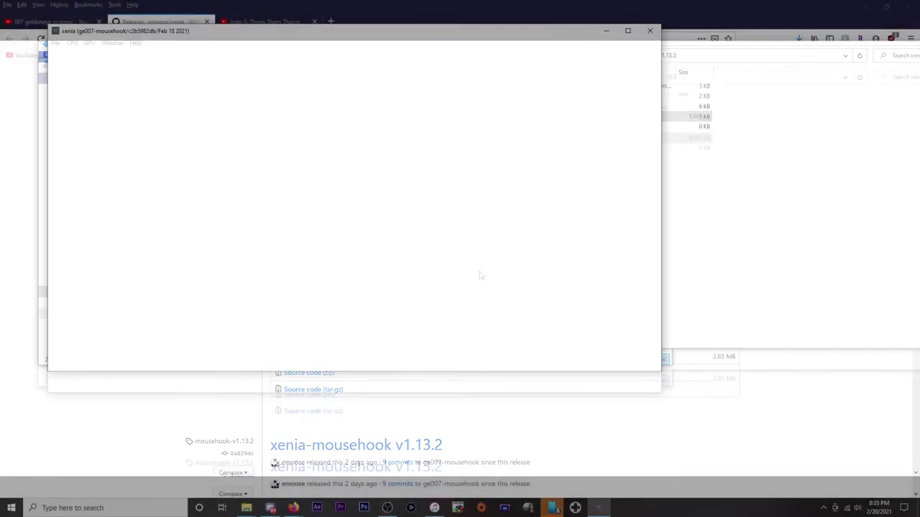
{"action": "left_click", "coordinate": [55, 43]}
{"action": "left_click", "coordinate": [68, 55]}
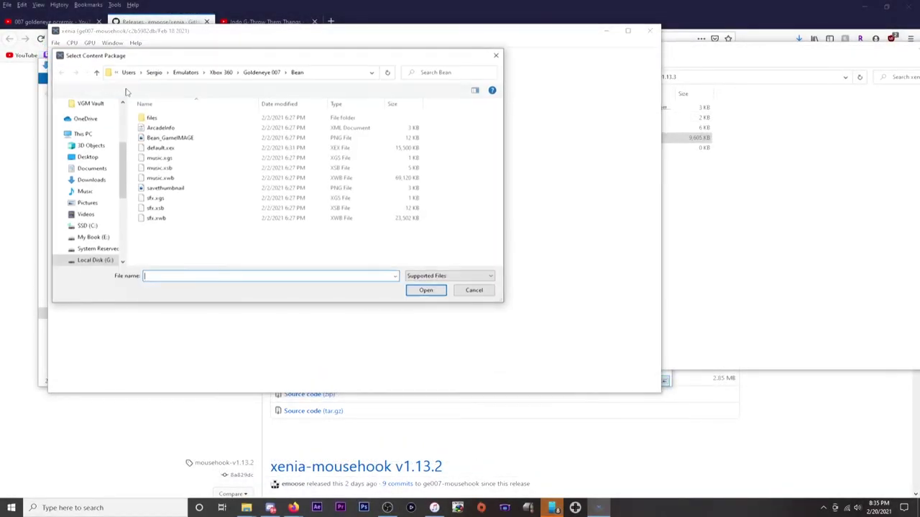
{"action": "left_click", "coordinate": [232, 148]}
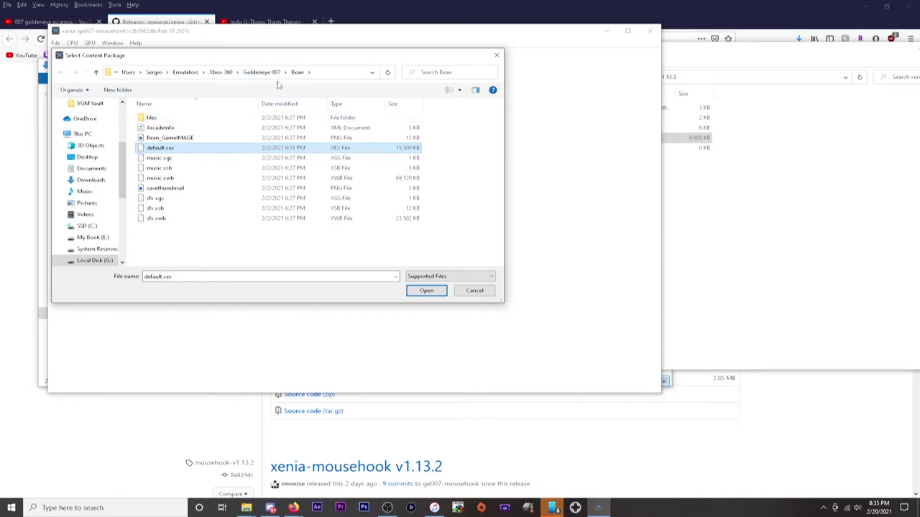
{"action": "double_click", "coordinate": [258, 150]}
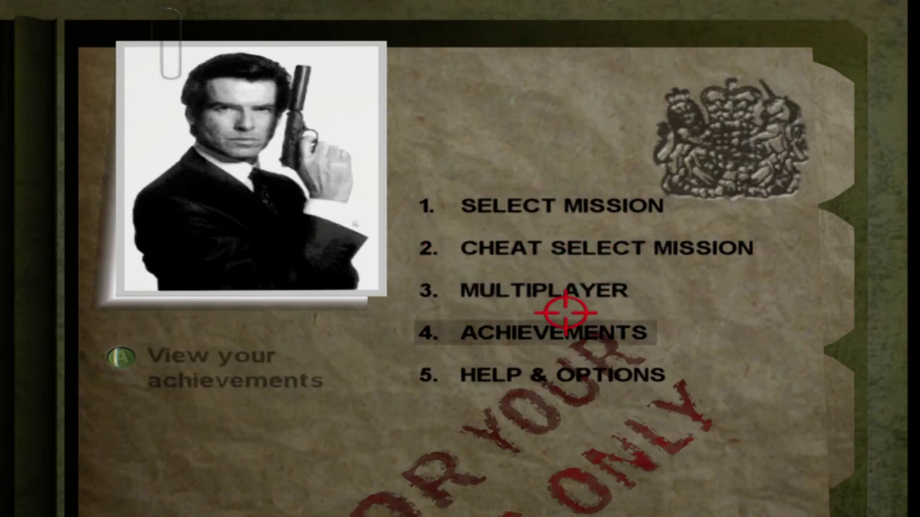
- Start the Facility mission from the game's mission selection
{"action": "left_click", "coordinate": [464, 214]}
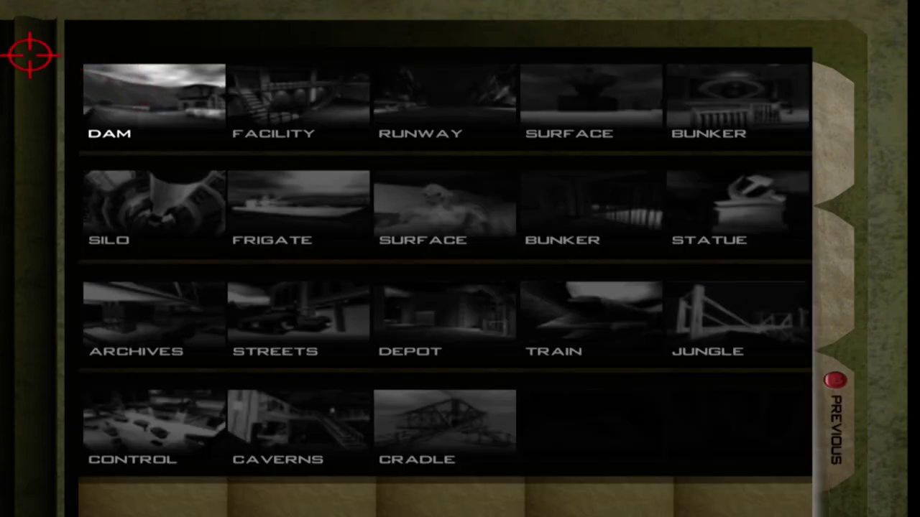
{"action": "left_click", "coordinate": [267, 86]}
{"action": "left_click", "coordinate": [214, 335]}
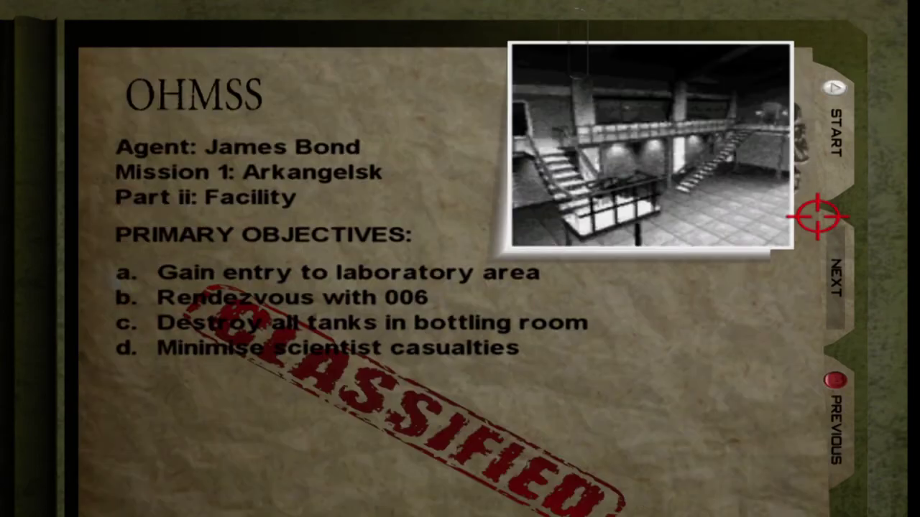
{"action": "left_click", "coordinate": [834, 176]}
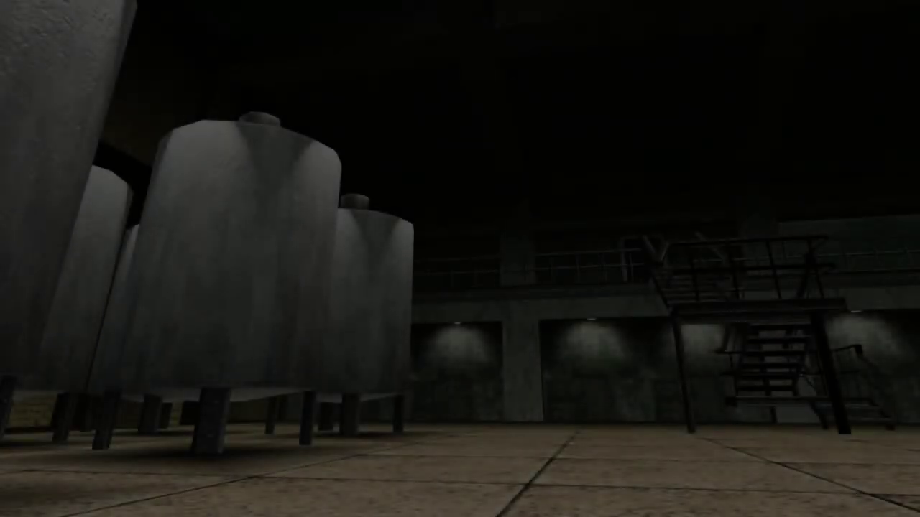